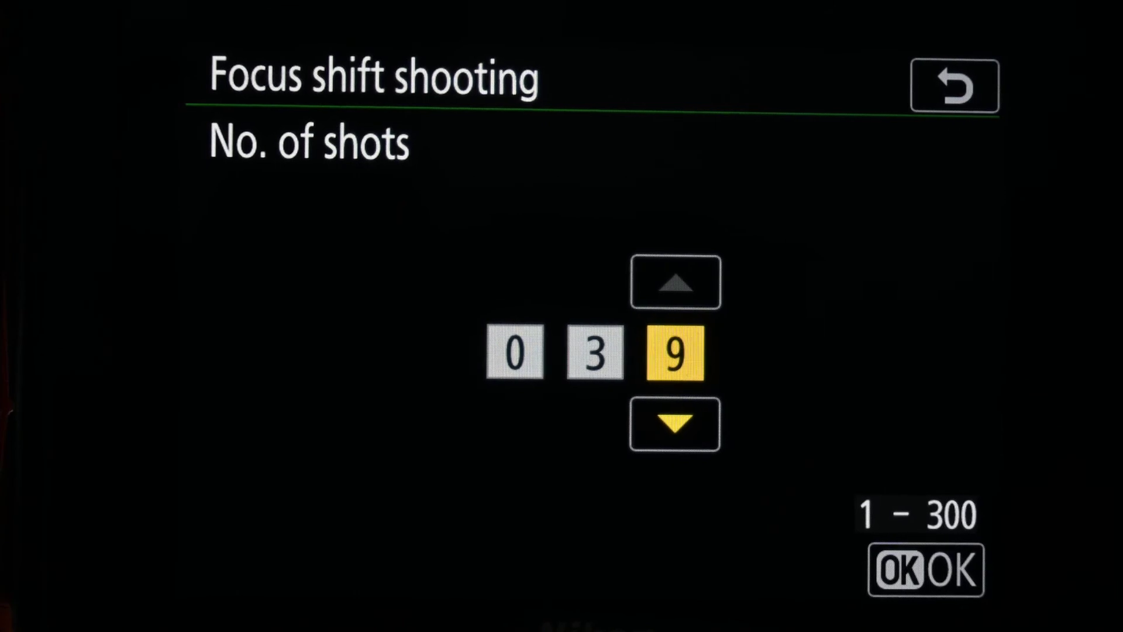
- Confirm 39 as the number of shots for focus shift shooting and start the shooting sequence
key(Left)
key(Down)
key(Up)
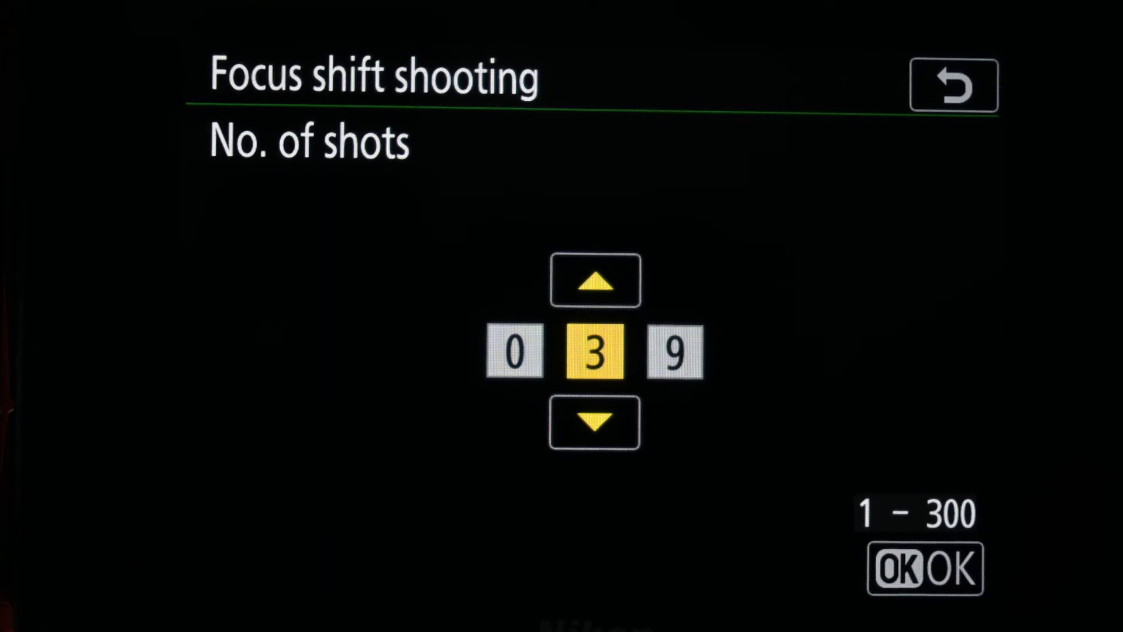
key(Return)
key(Down)
key(Down)
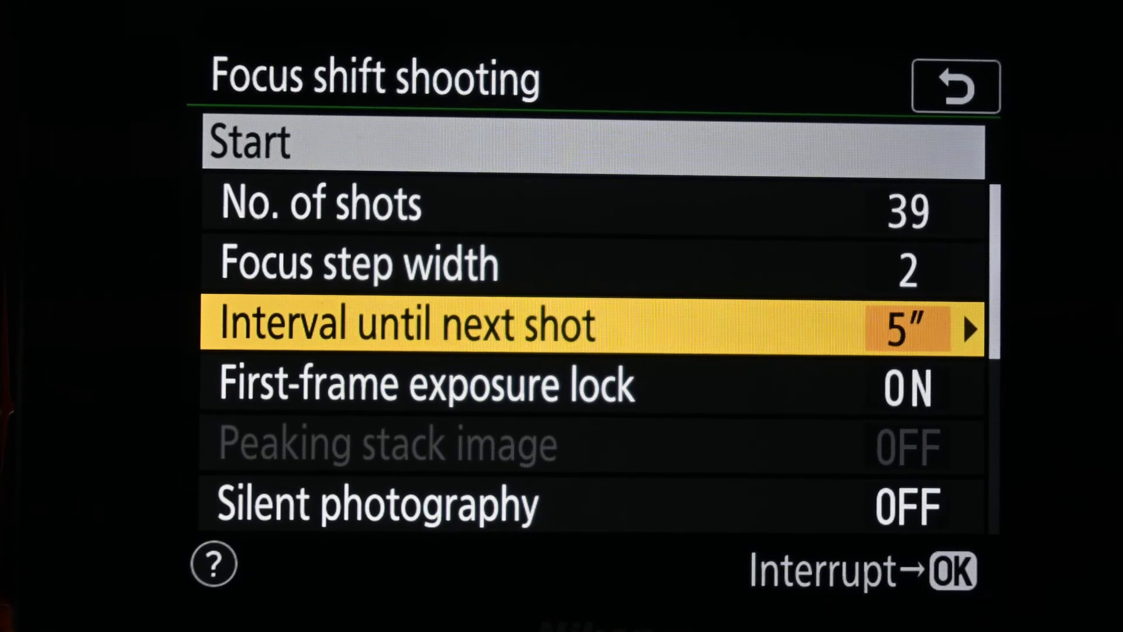
key(Return)
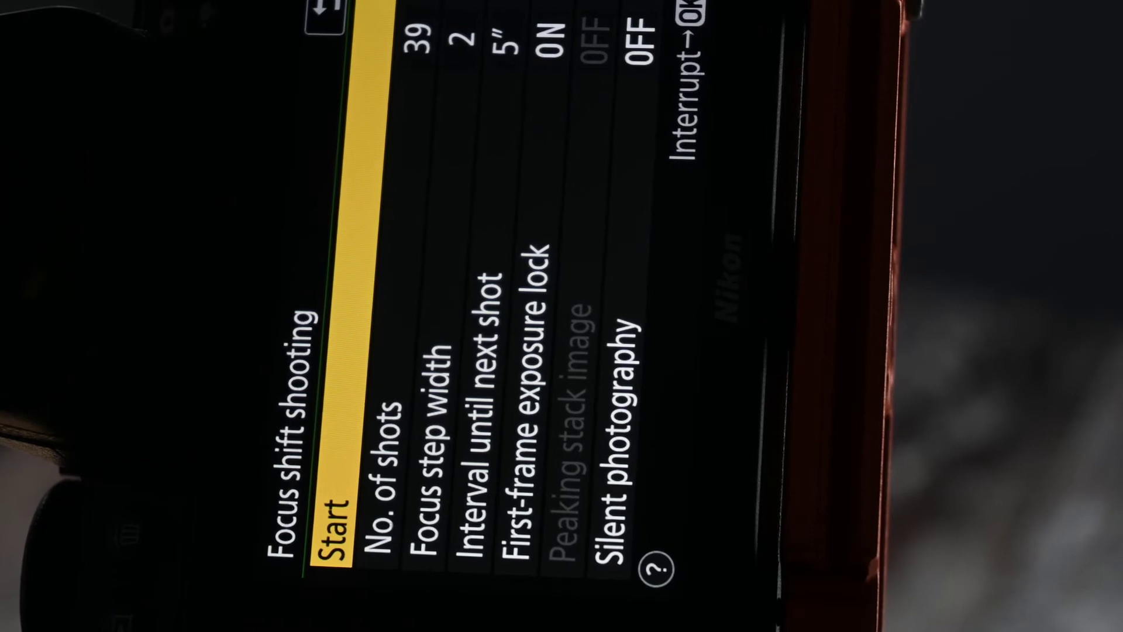
key(Return)
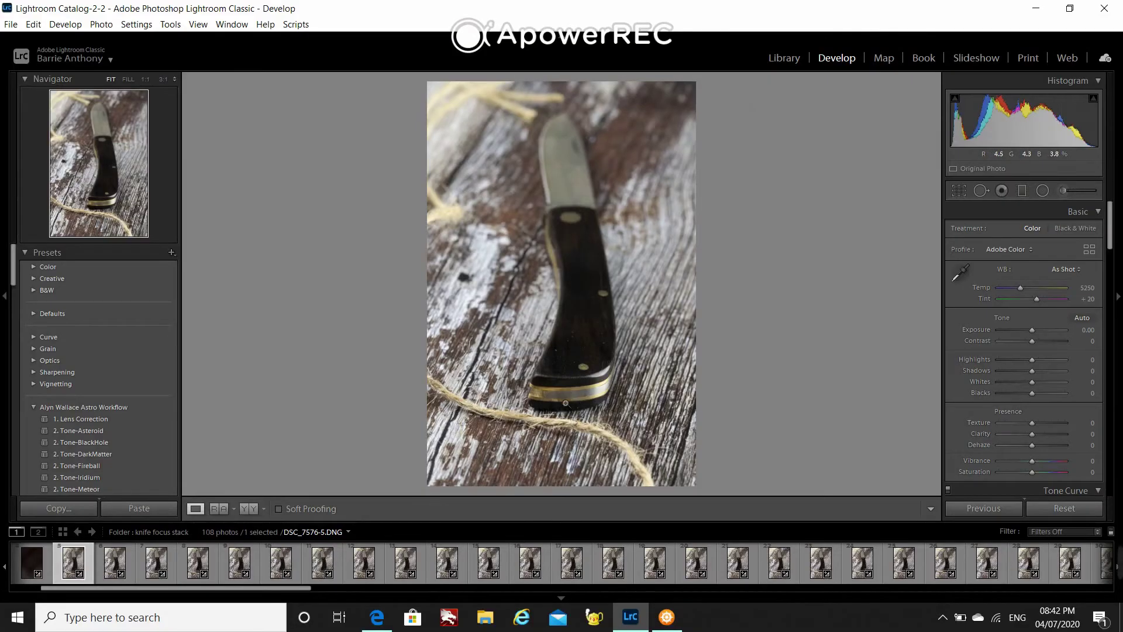
- Compare the focus area of the stack's last frame, DSC_7604-33.DNG, with its first frame, DSC_7576-5.DNG
drag(303, 587, 458, 595)
click(600, 576)
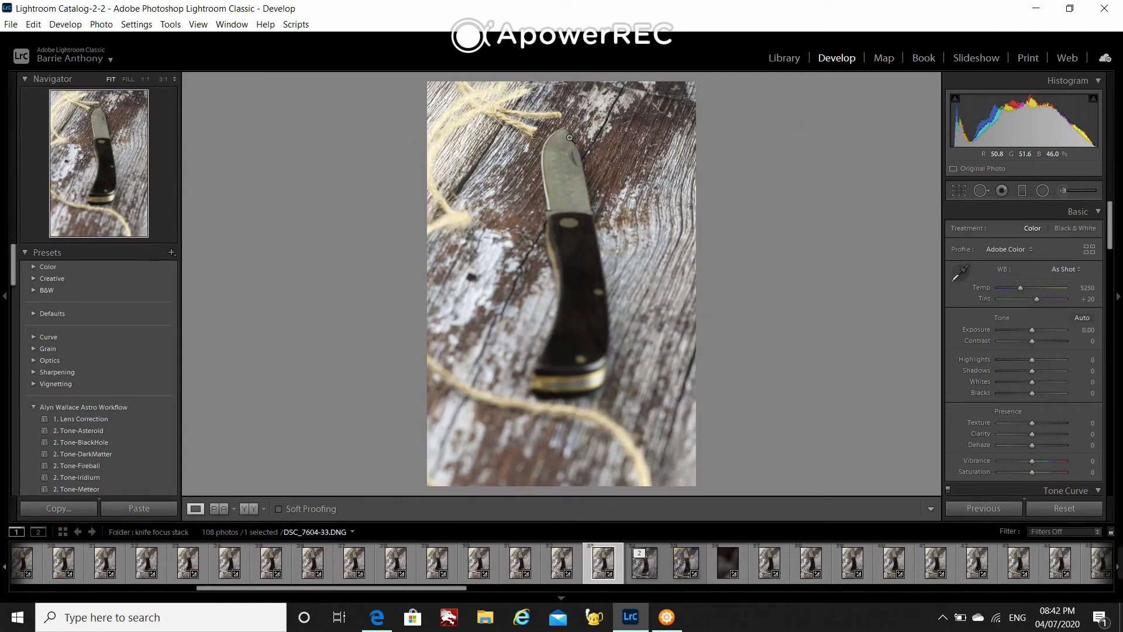
drag(422, 588, 227, 578)
click(199, 563)
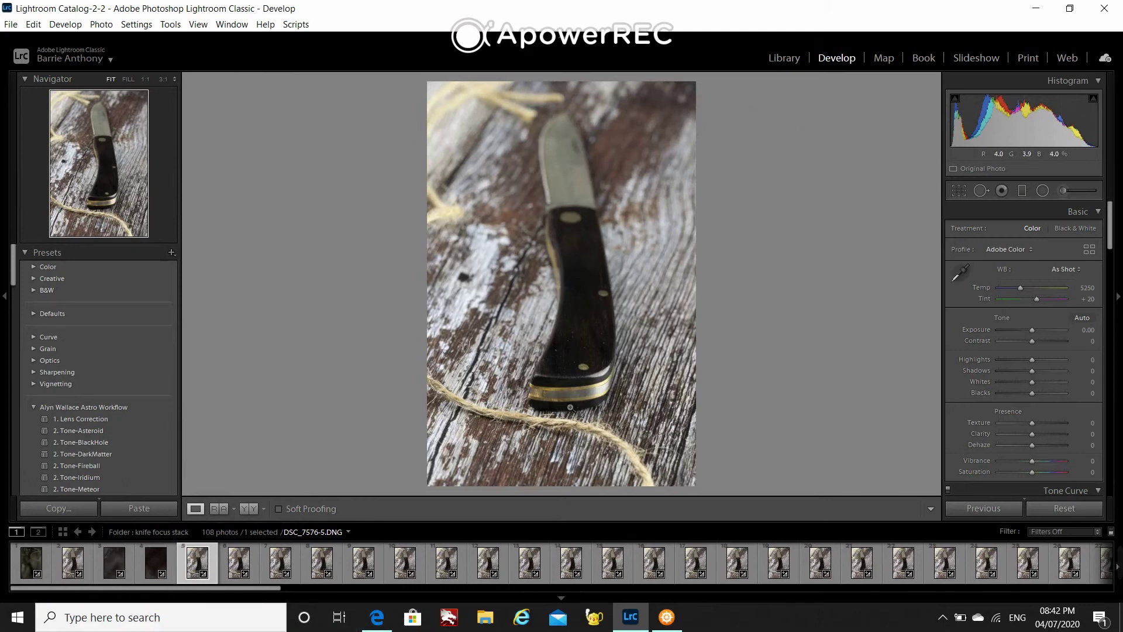
- Inspect the sharpness of the knife handle's brass end at 1:1 in DSC_7576-5.DNG
click(574, 405)
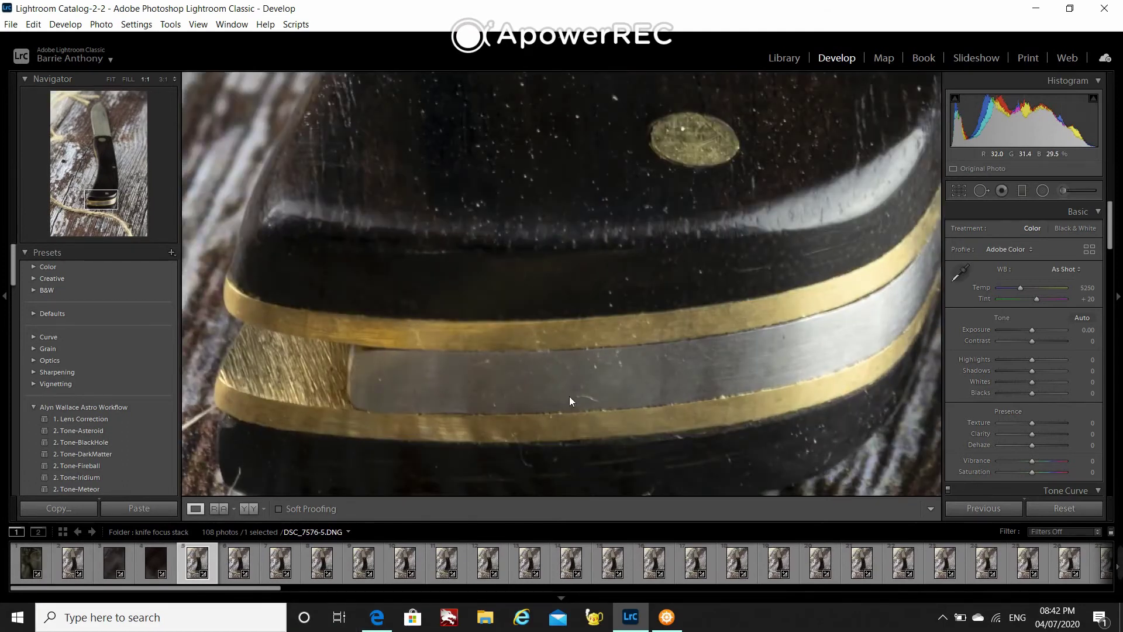
click(570, 401)
scroll(327, 591, down, 3)
- Inspect the sharpness of the knife's blade tip at 1:1 in DSC_7604-33.DNG
drag(332, 591, 434, 592)
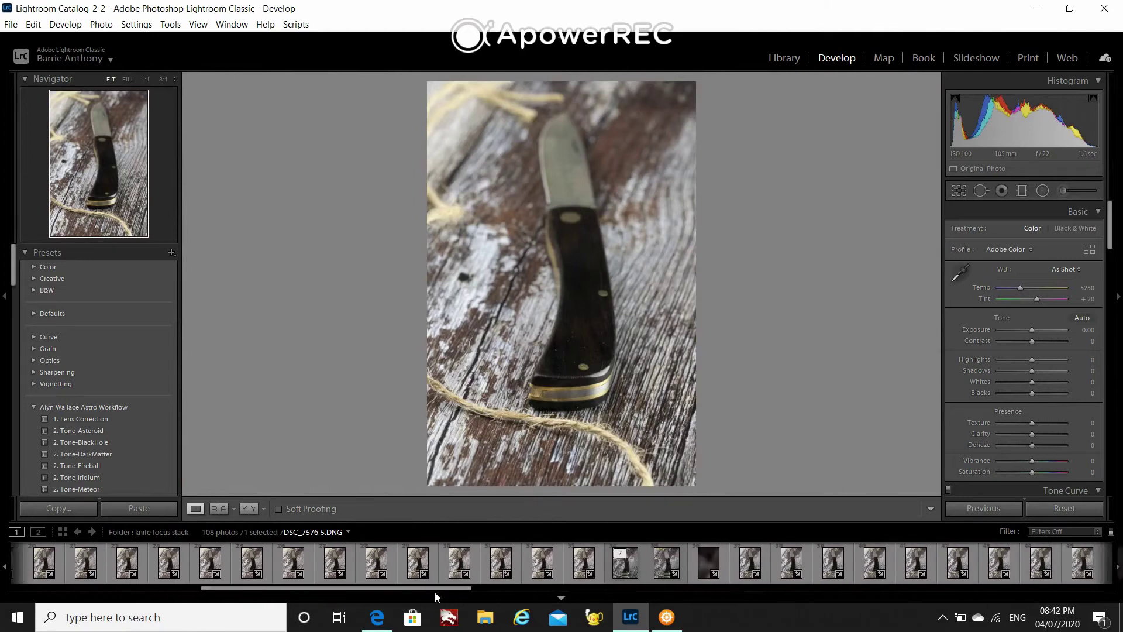
click(566, 571)
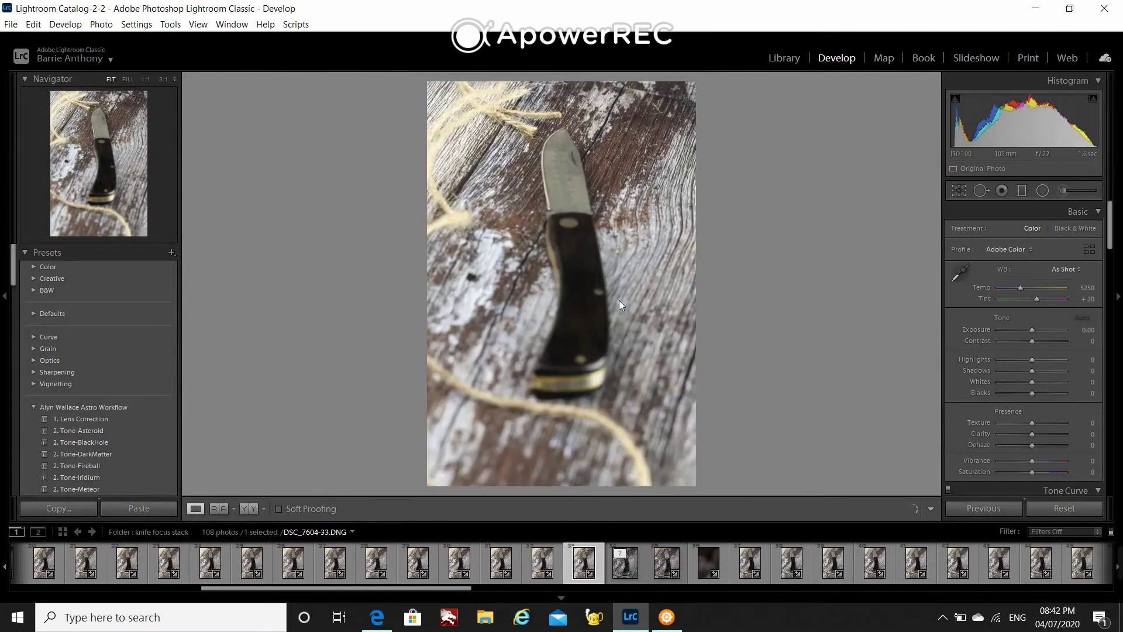
click(567, 136)
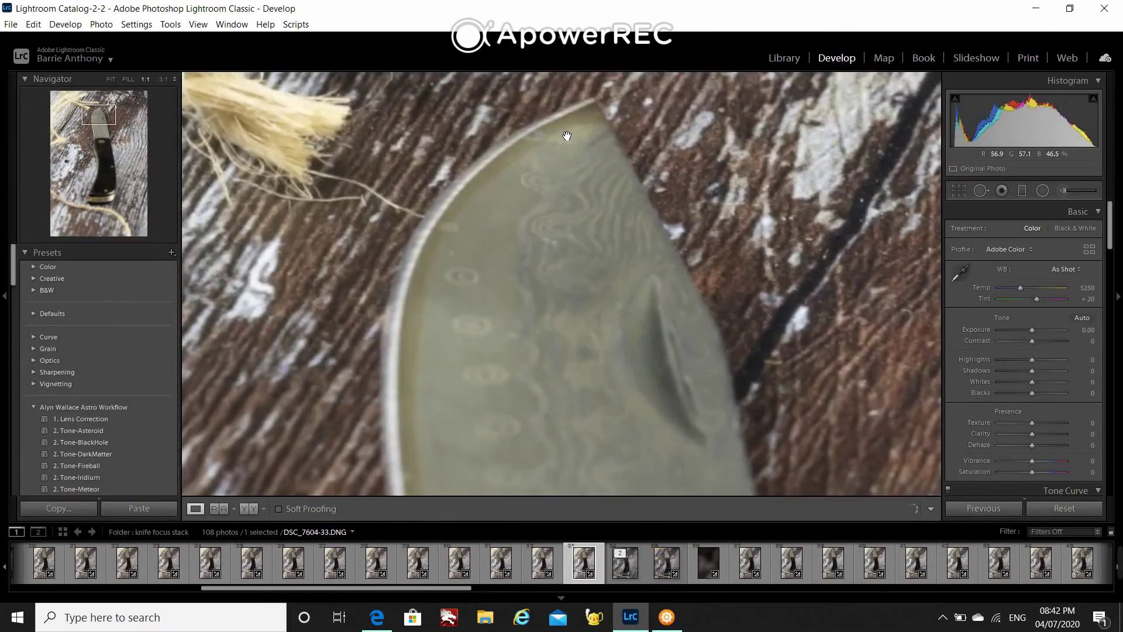
click(567, 136)
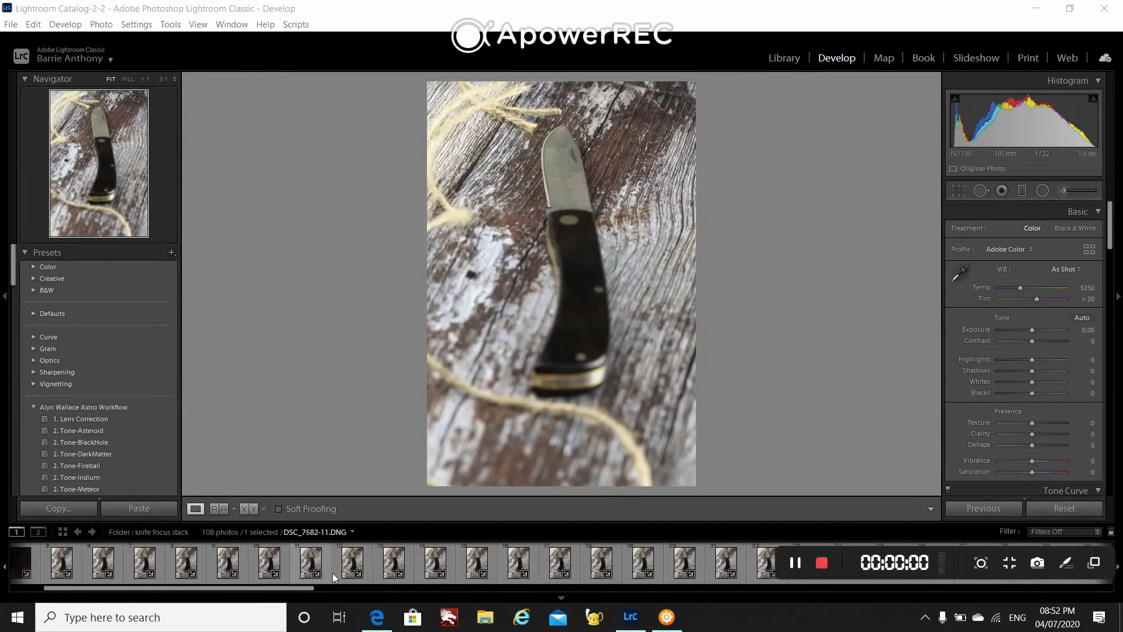
- Select the photos from DSC_7576-5.DNG through DSC_7604-33.DNG and open them as layers in Photoshop
drag(302, 588, 296, 591)
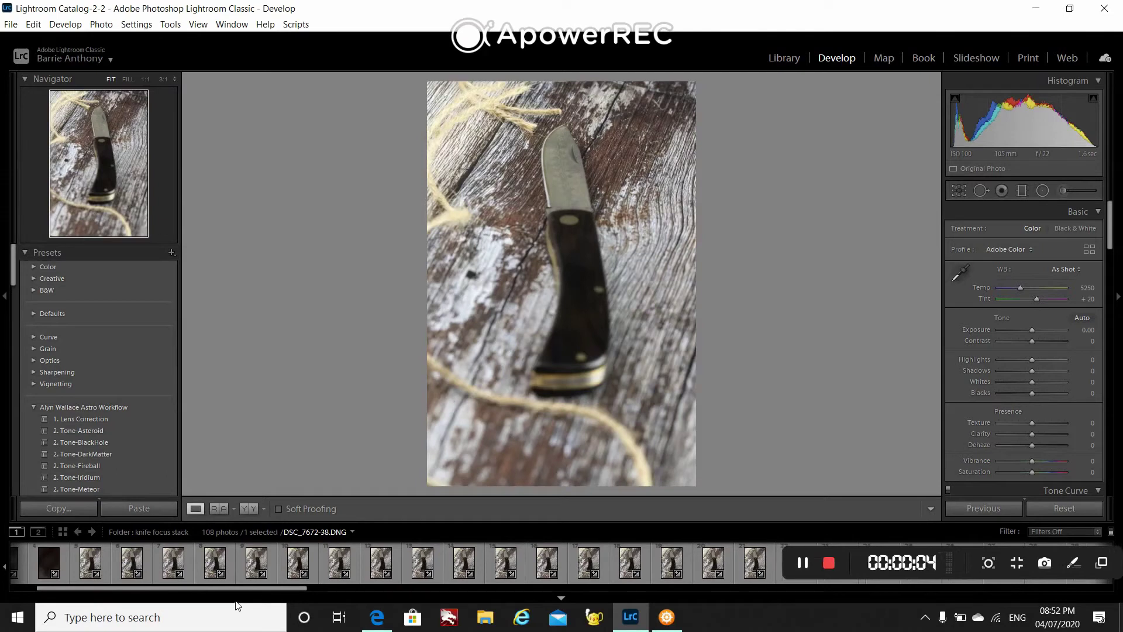
click(95, 573)
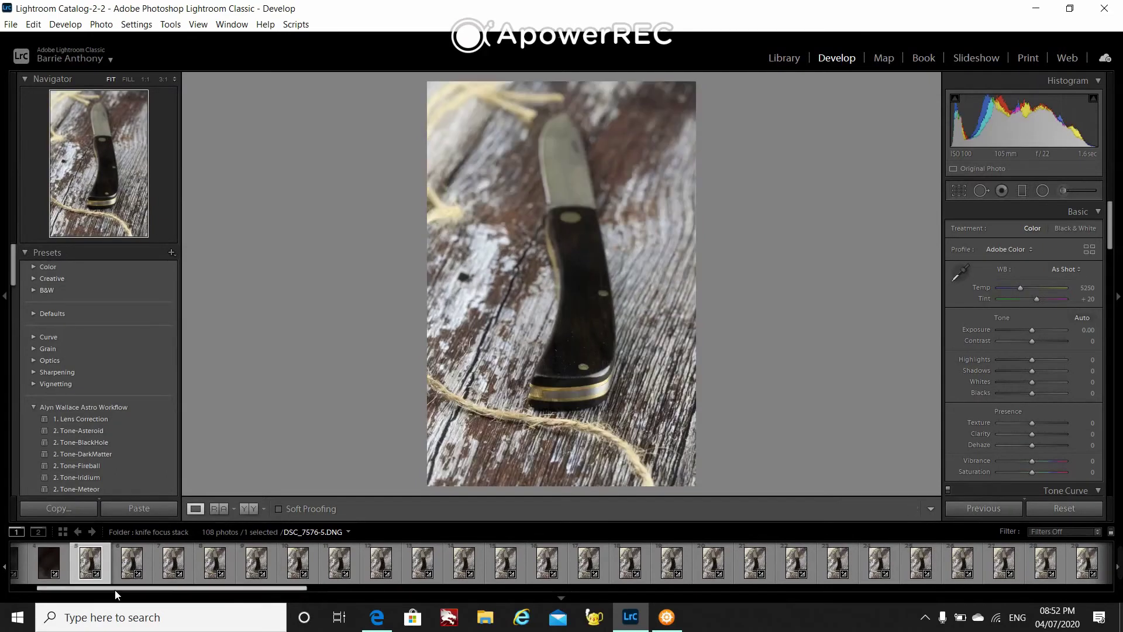
drag(115, 590, 335, 612)
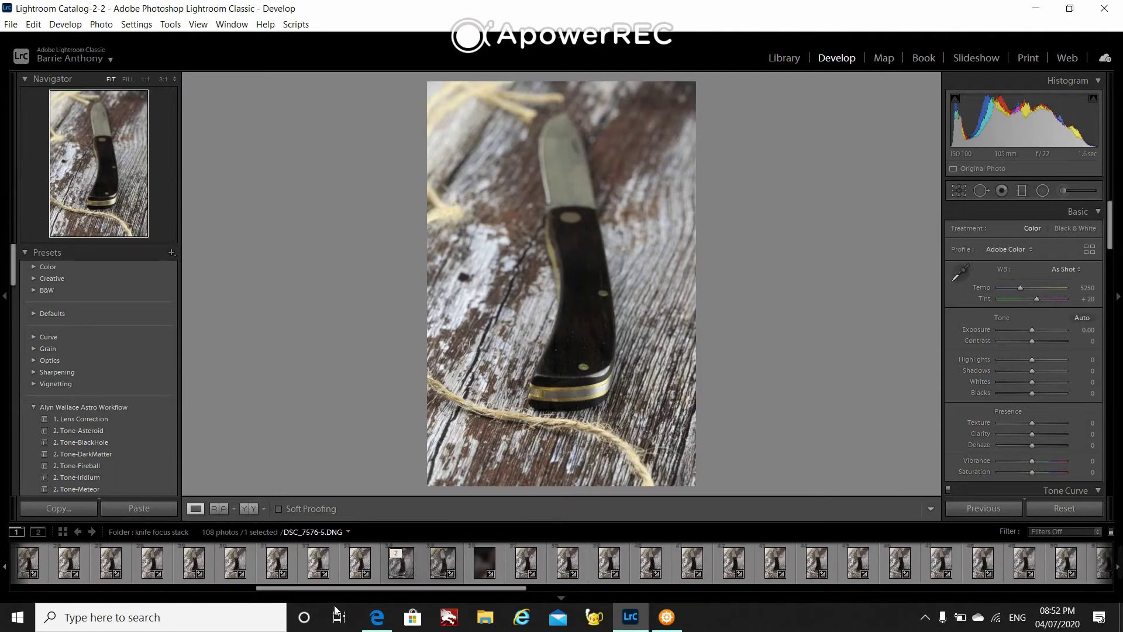
shift+click(358, 575)
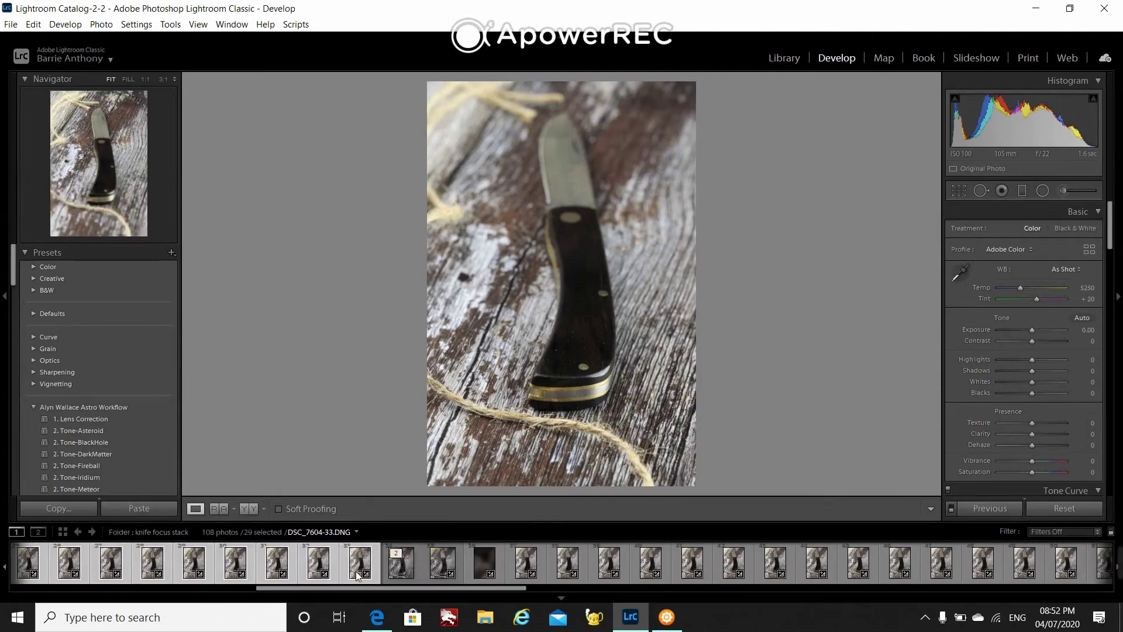
right_click(354, 573)
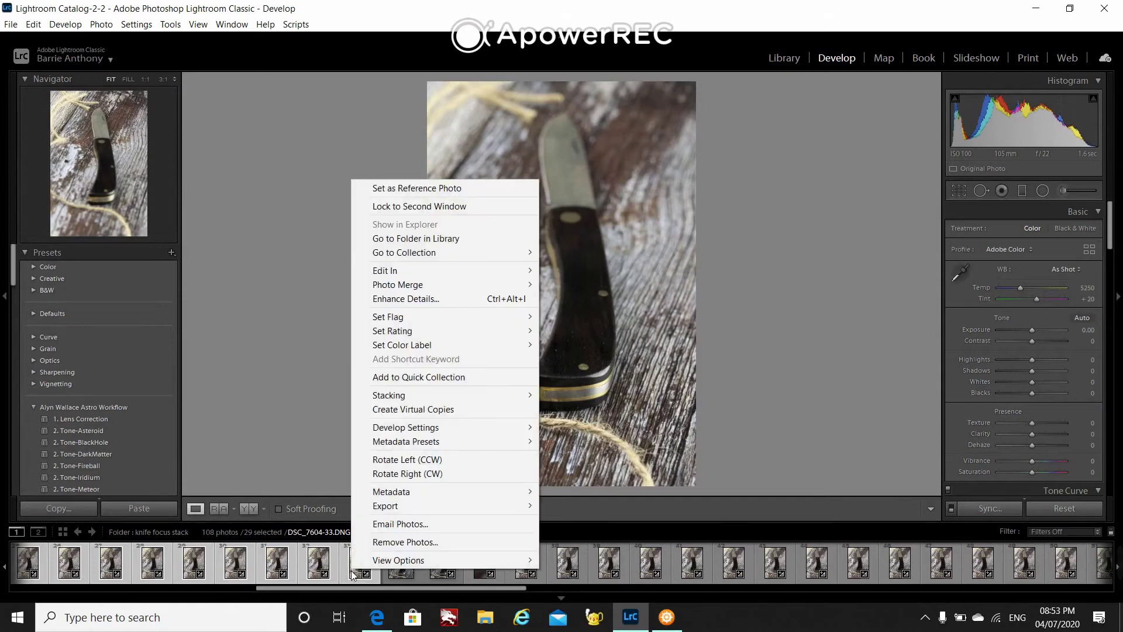
mouse_move(489, 275)
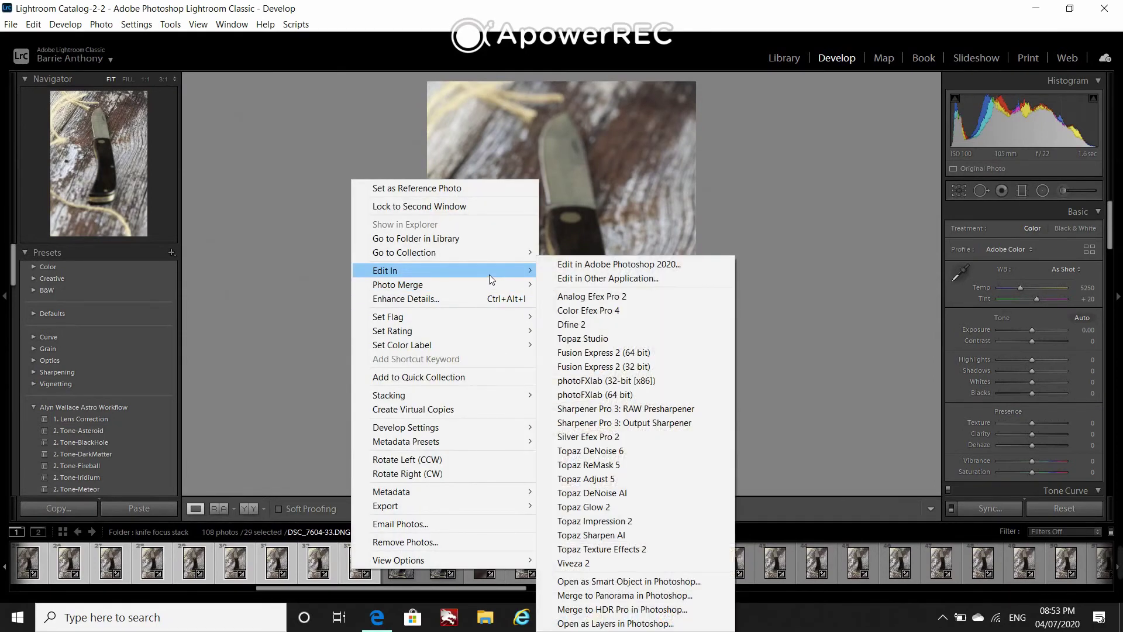
click(666, 623)
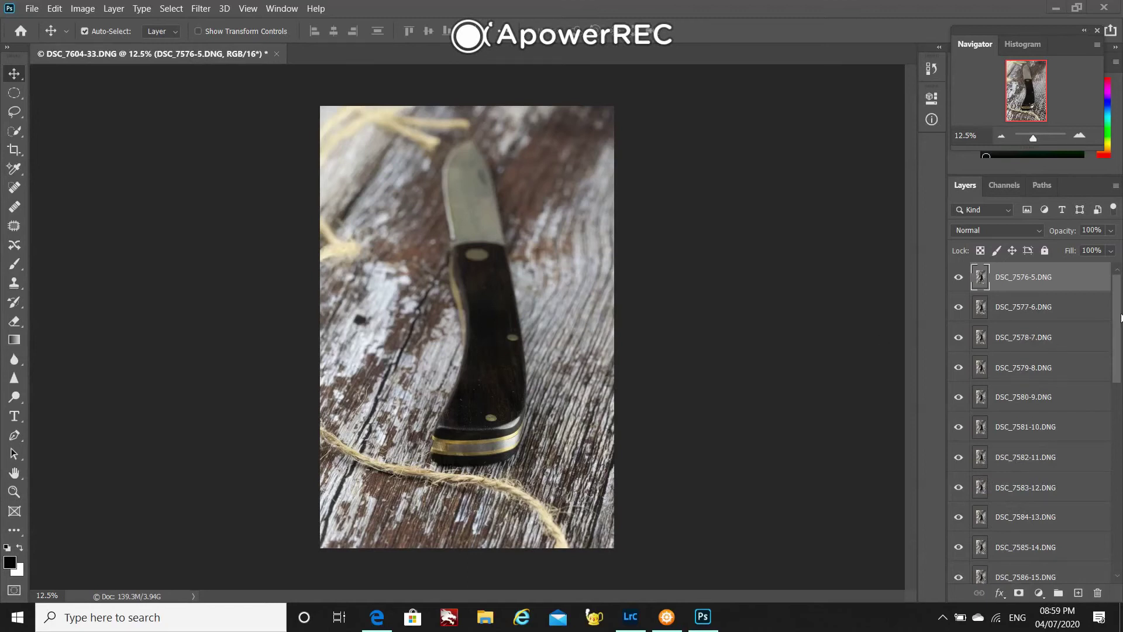
- Select all layers from DSC_7576-5.DNG to DSC_7604-33.DNG and auto-align them with the Auto projection
click(1117, 377)
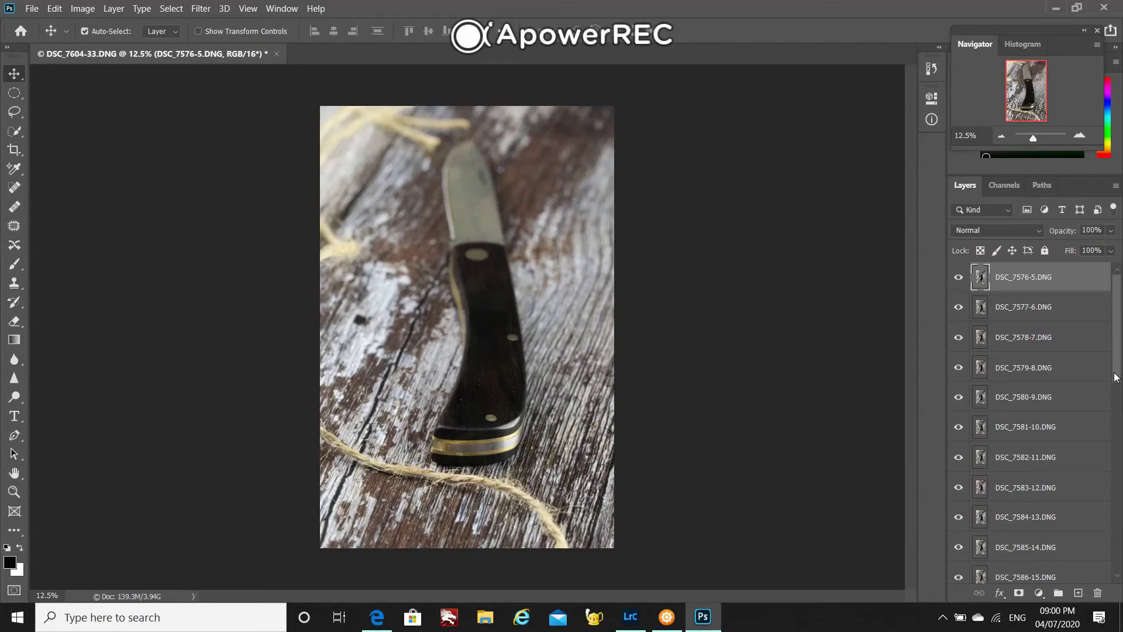
drag(1116, 374, 1115, 538)
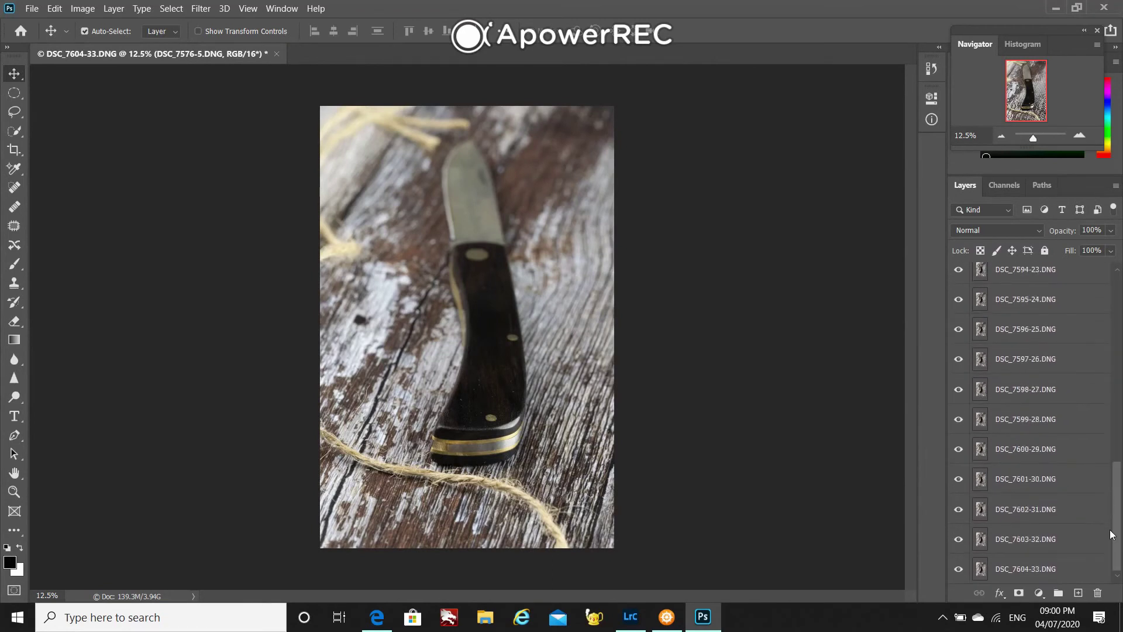
shift+click(1013, 570)
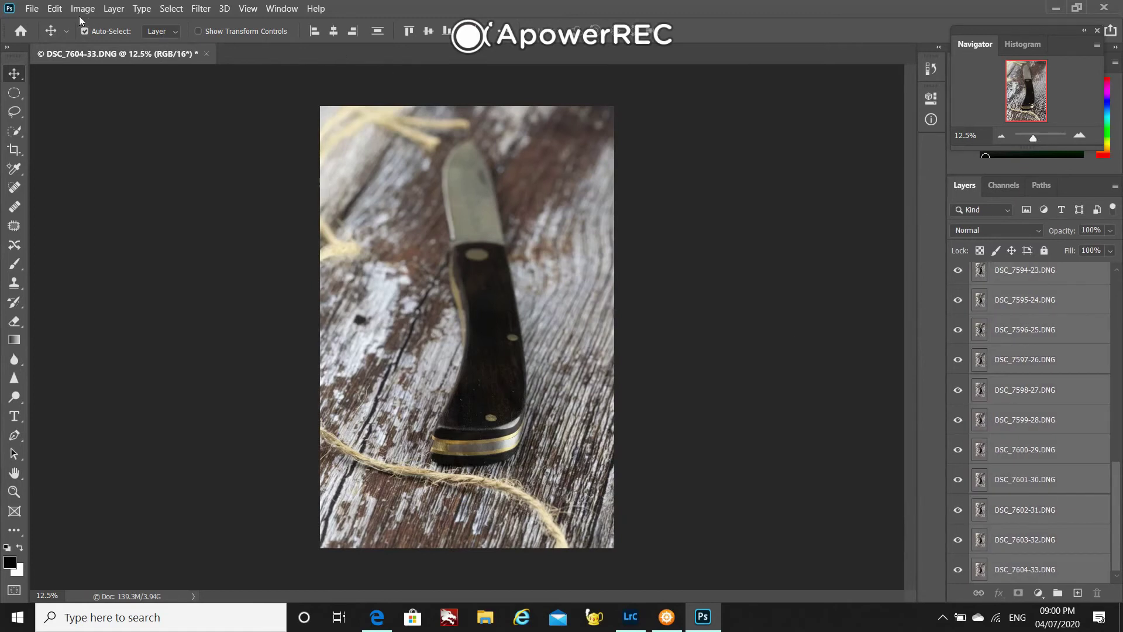
click(32, 10)
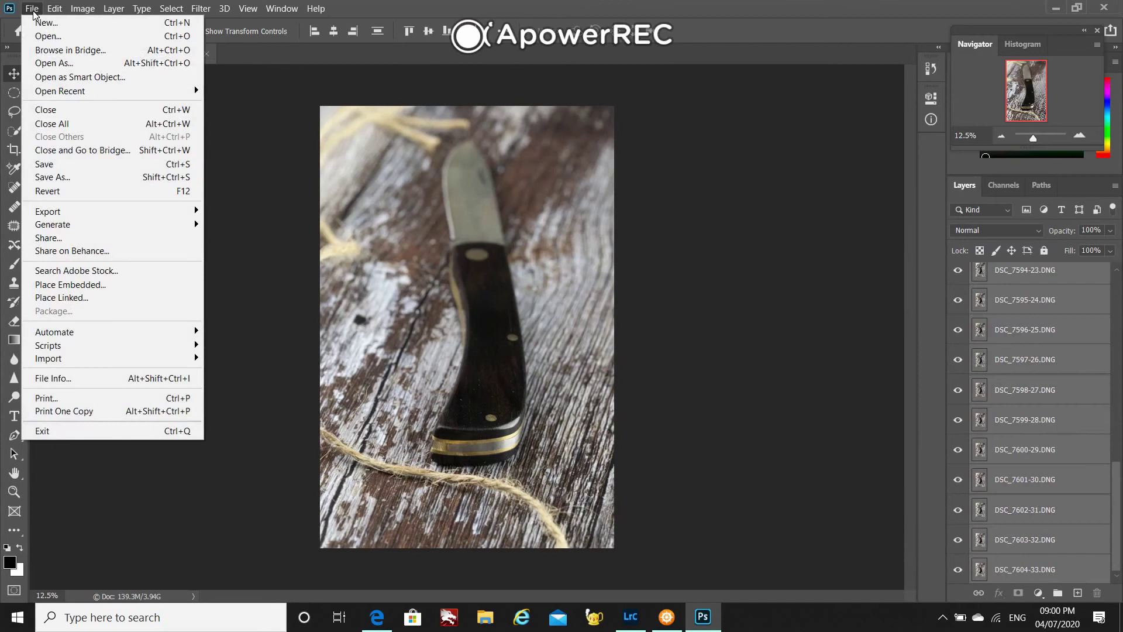
mouse_move(51, 15)
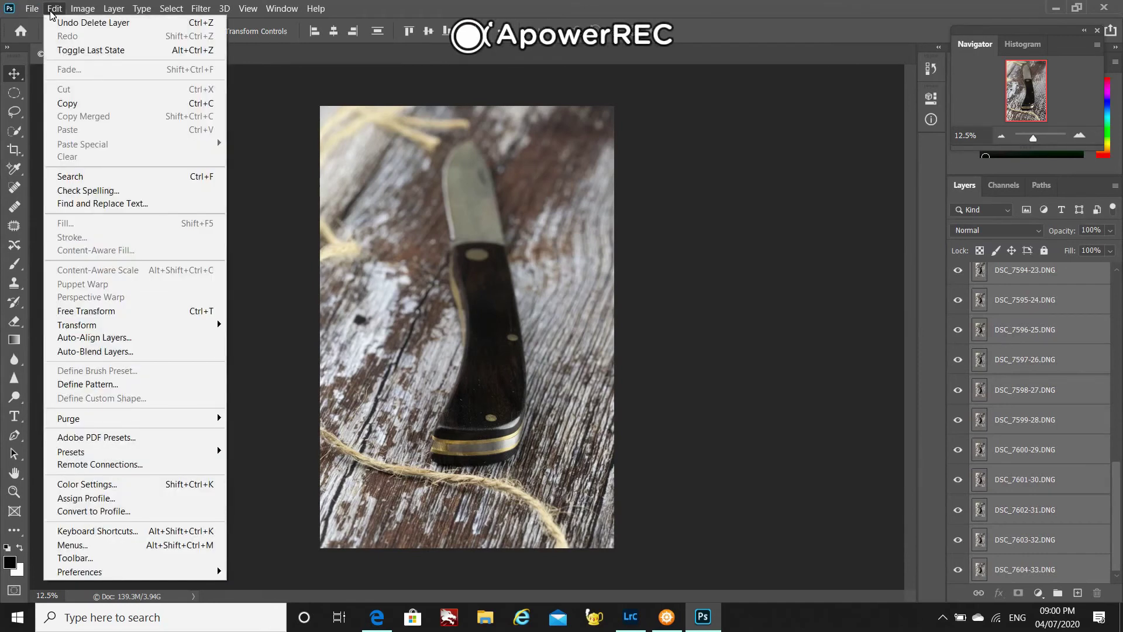
click(95, 338)
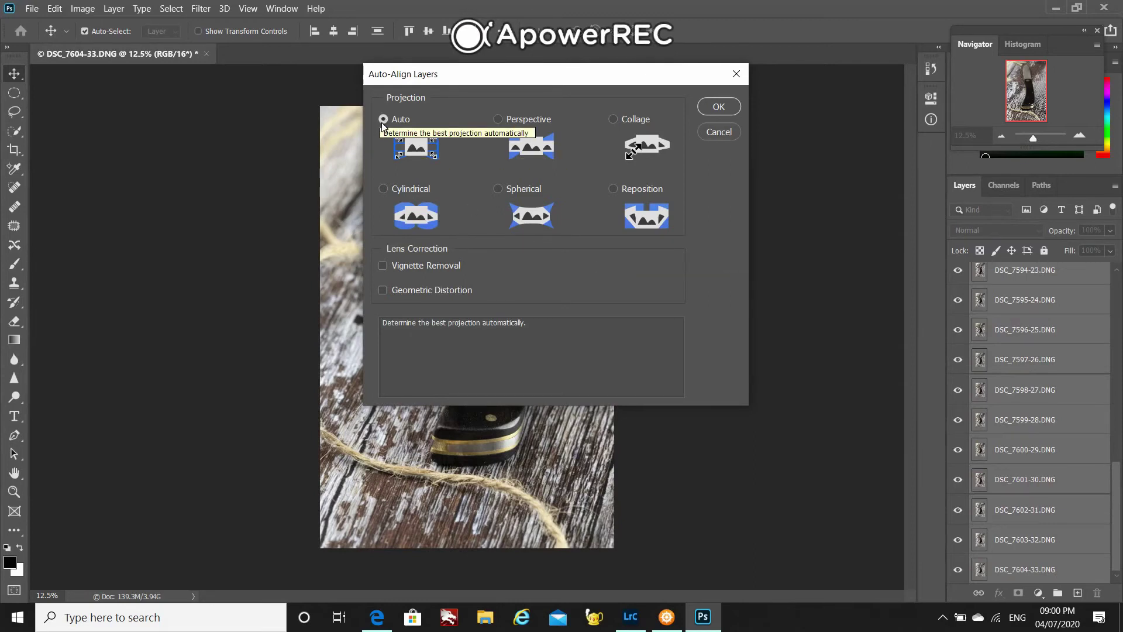
click(712, 107)
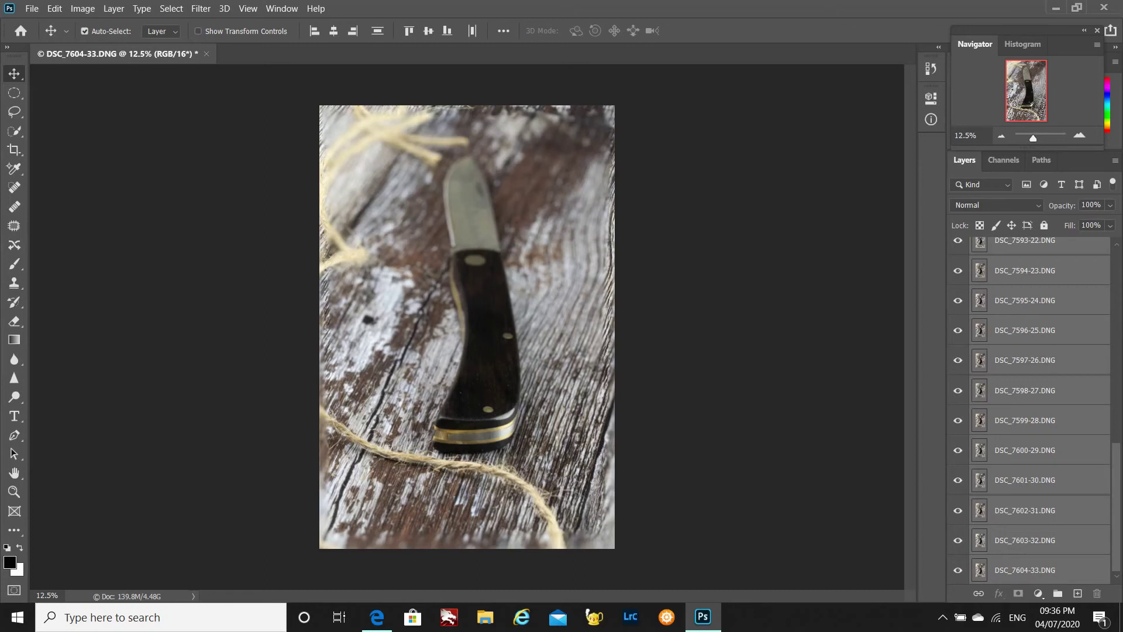
- Auto-blend the aligned layers using Stack Images with Seamless Tones and Colors on and content-aware fill off
scroll(1029, 410, up, 10)
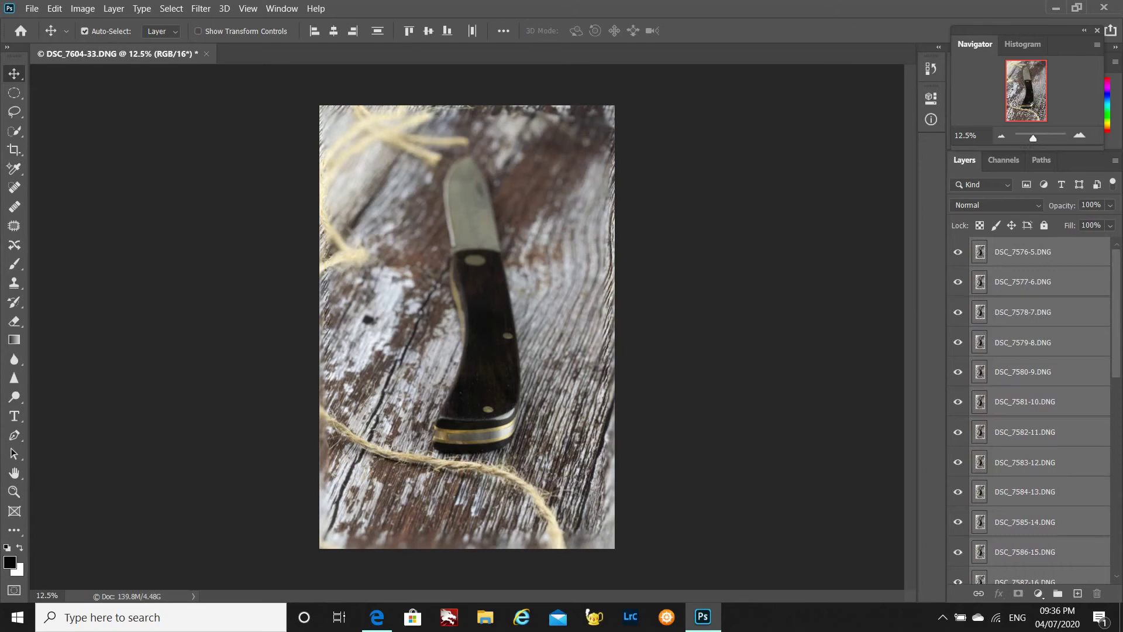
scroll(1029, 410, down, 6)
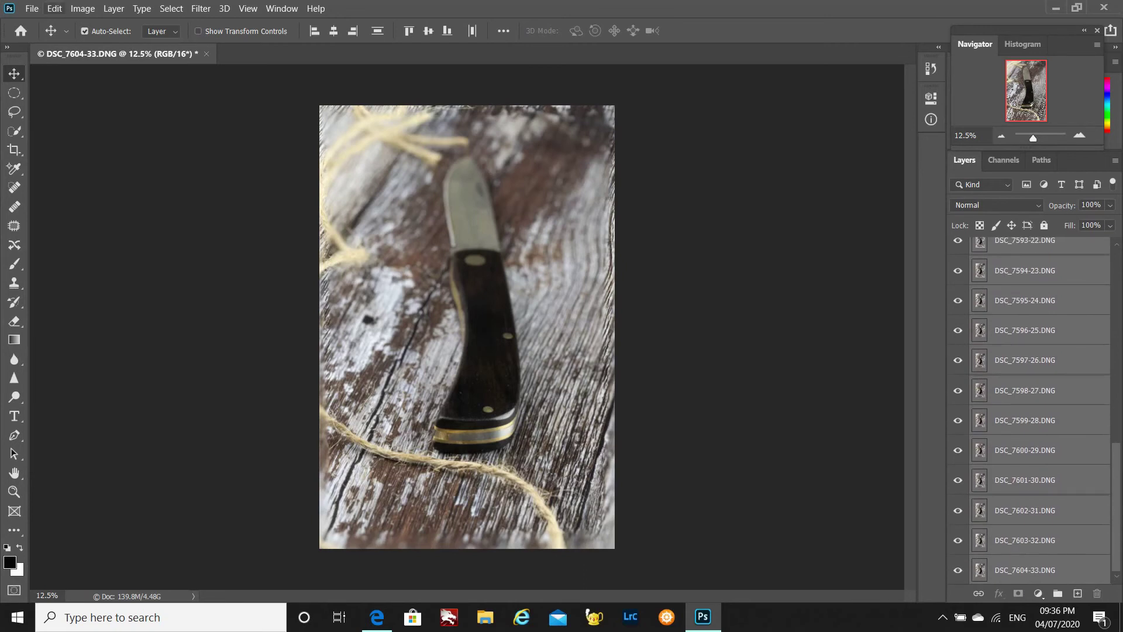
click(54, 8)
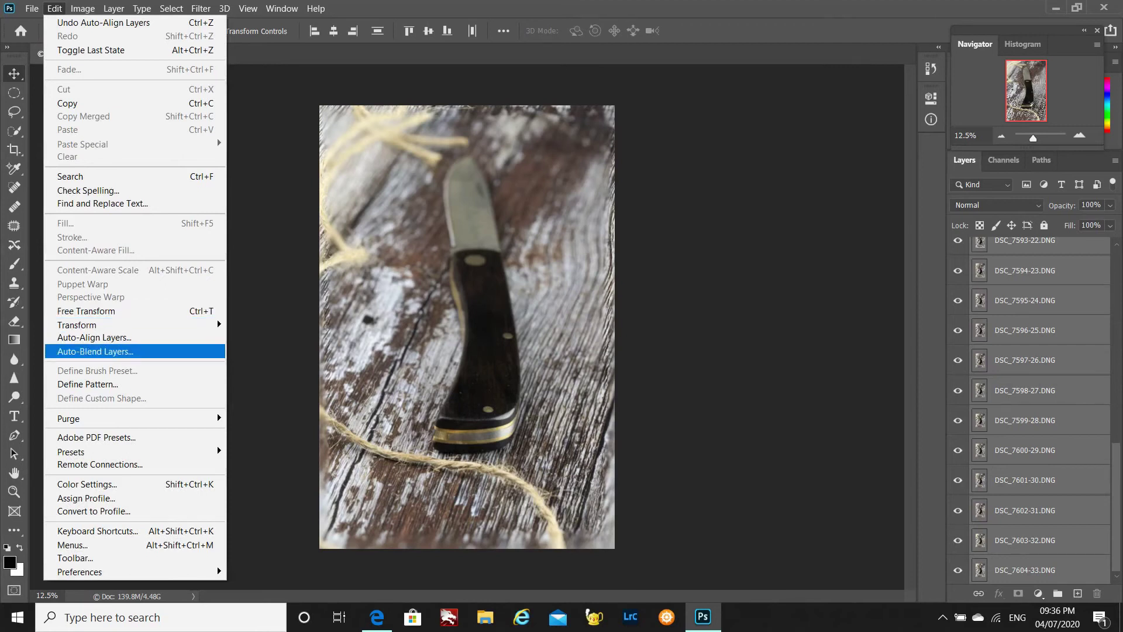
click(95, 351)
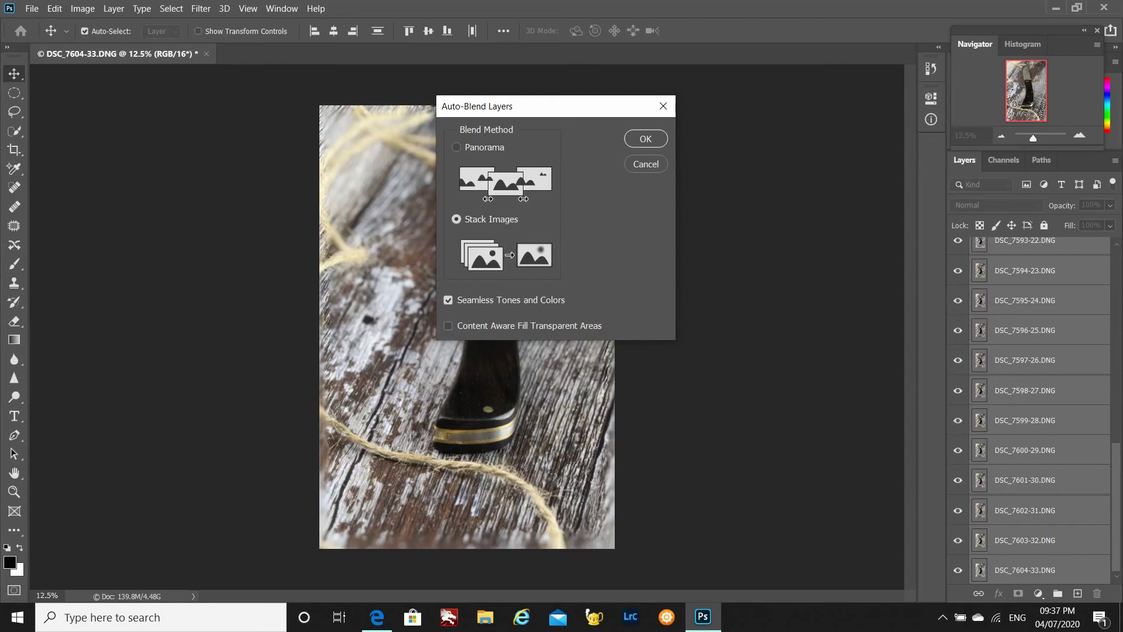
key(Return)
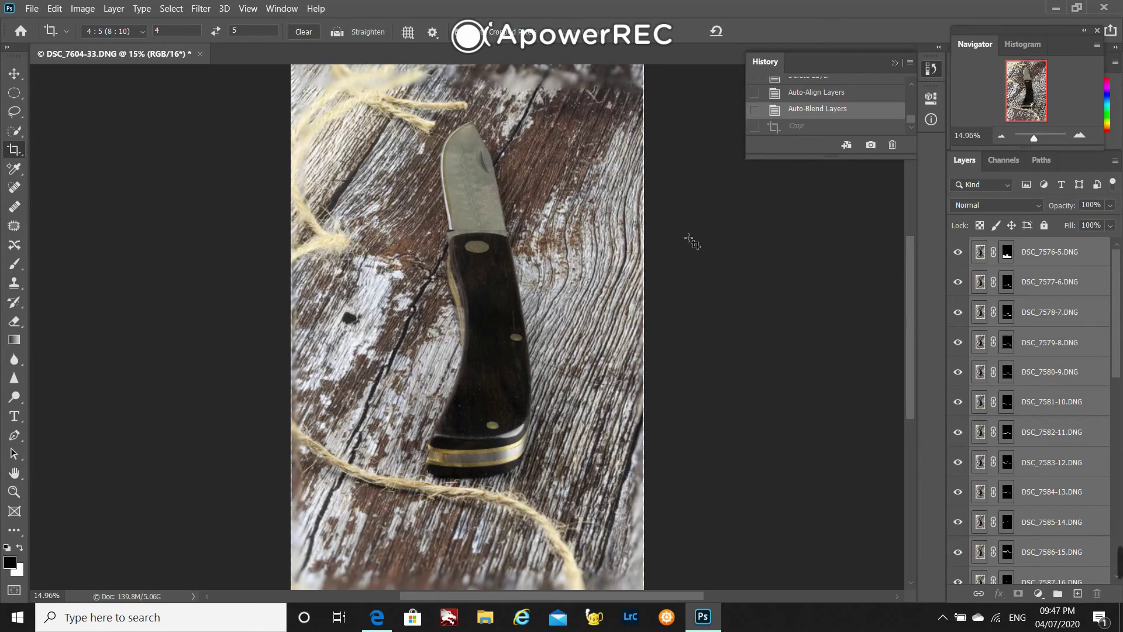
- Flatten the blended focus stack into a single background layer
right_click(1044, 250)
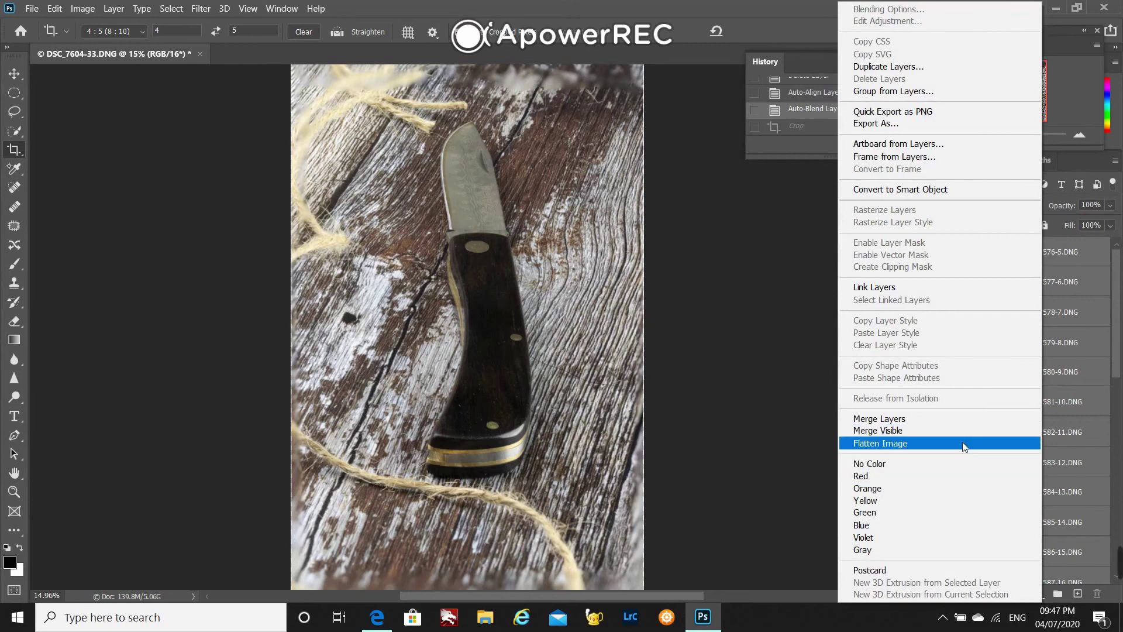
right_click(1073, 255)
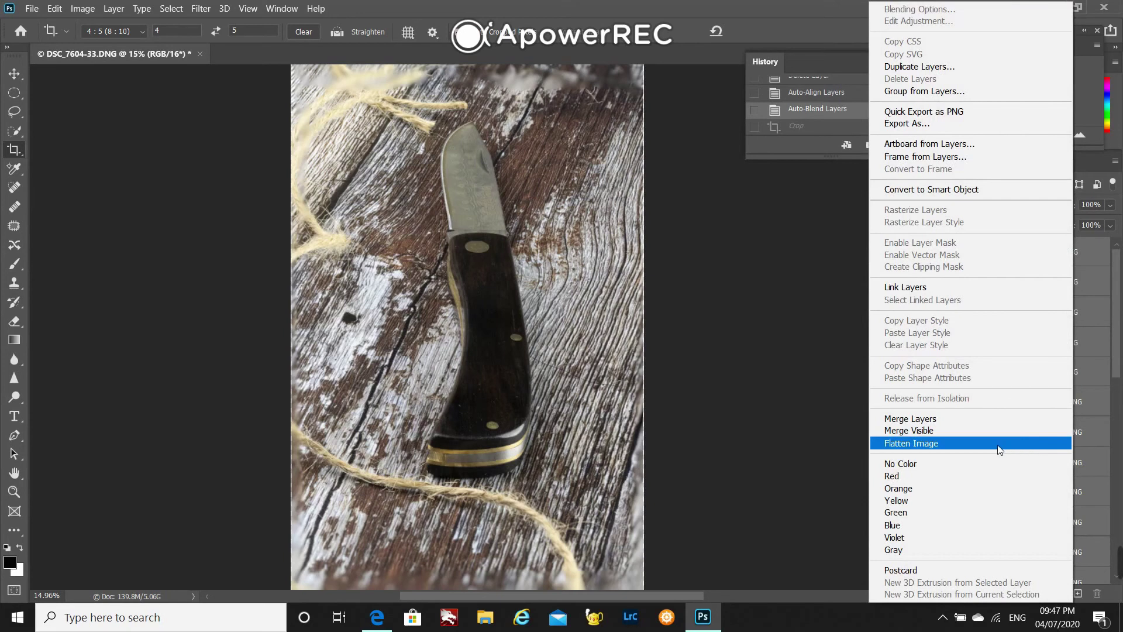
click(969, 448)
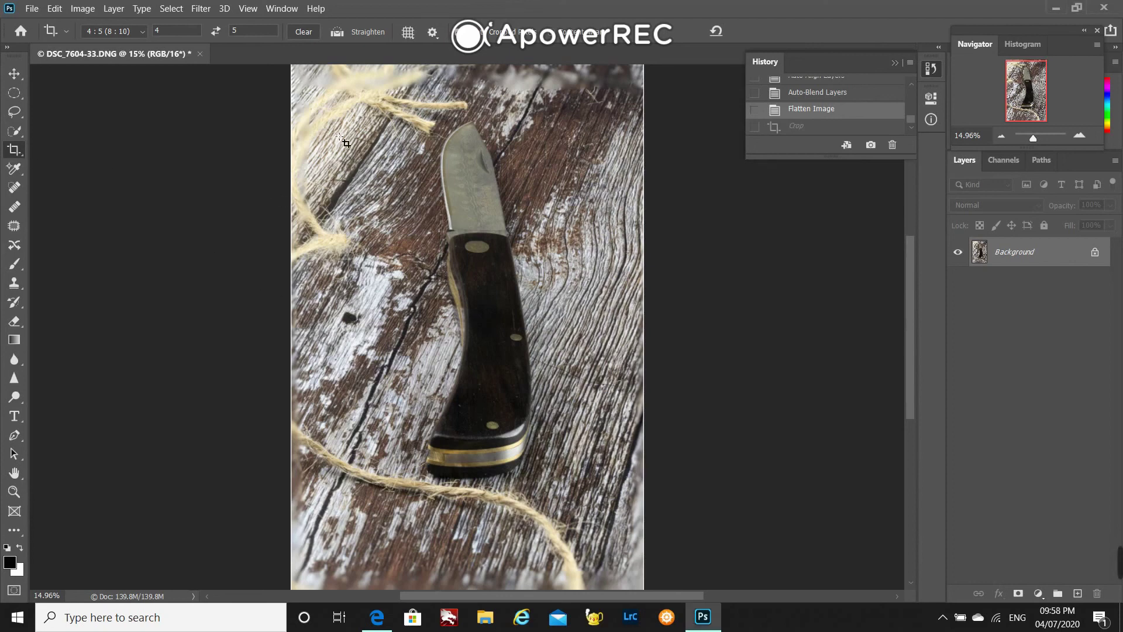
- Crop the image to the 4:5 (8:10) ratio around the whole knife, cutting off the blurred edges
drag(330, 101, 614, 553)
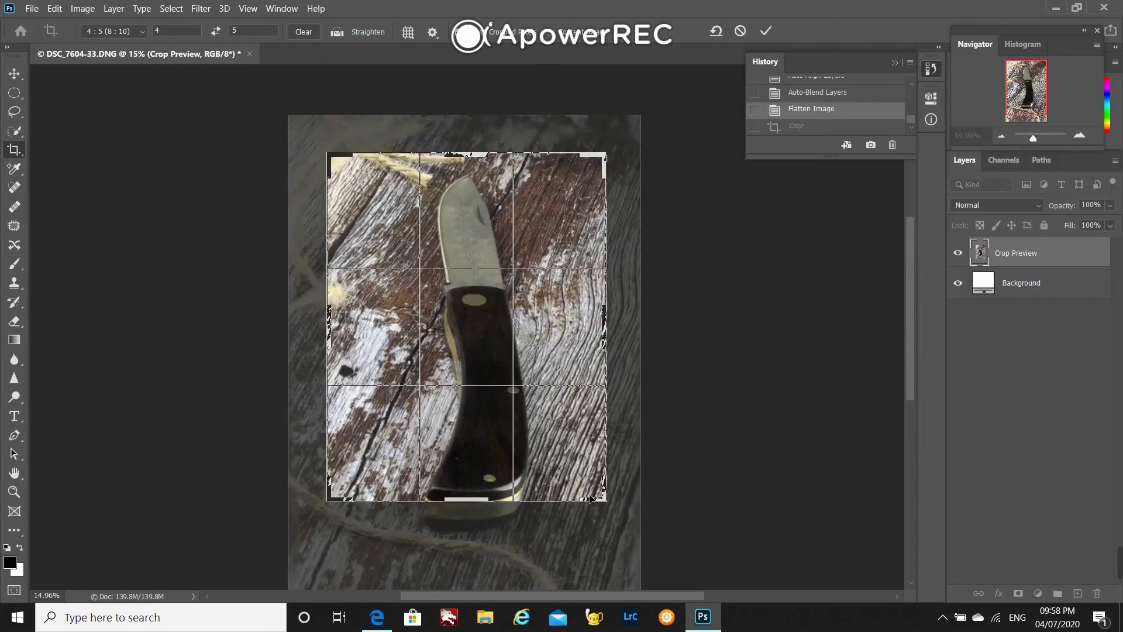
drag(479, 508, 479, 527)
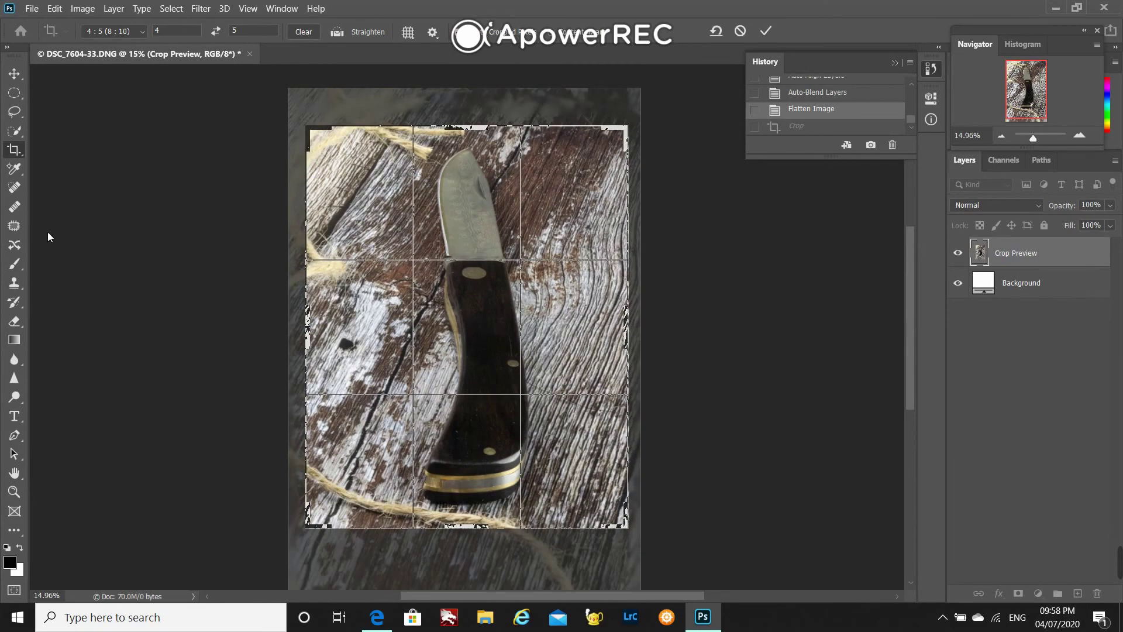
key(Return)
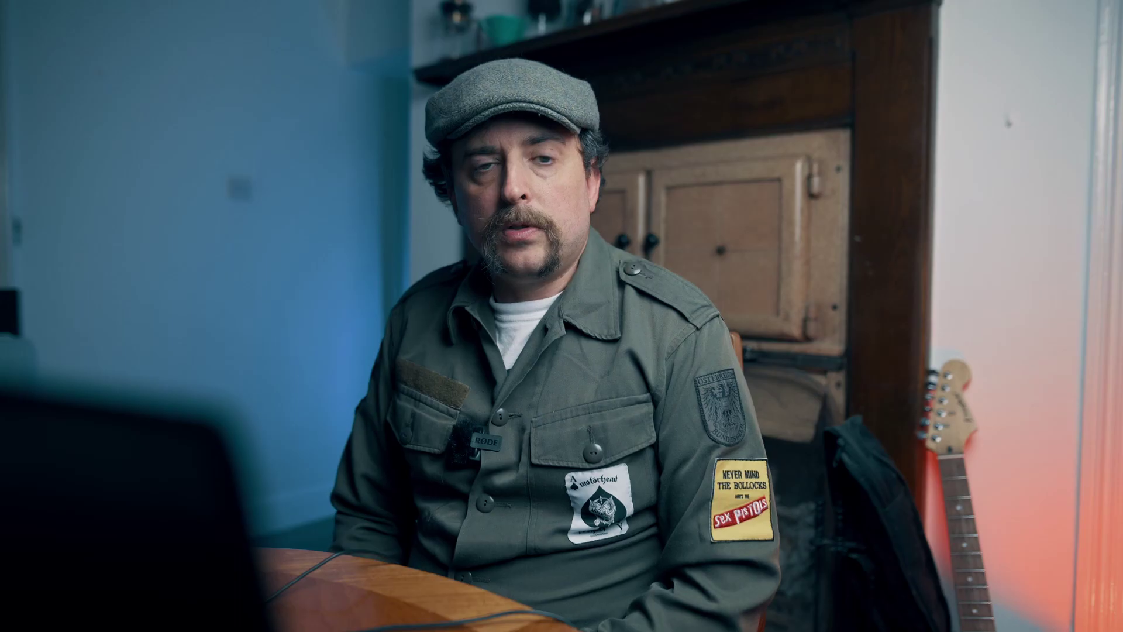